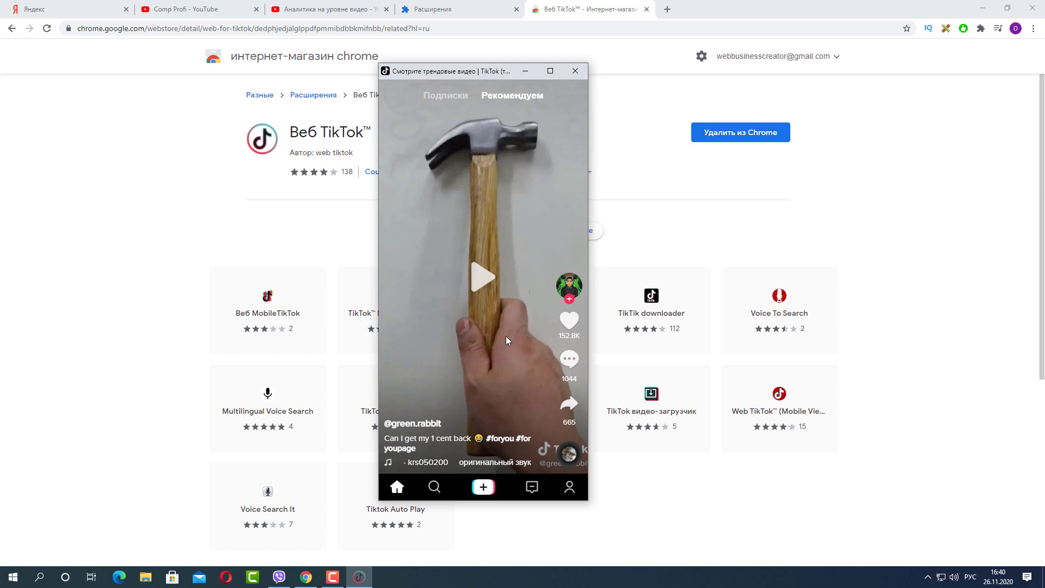
# Look through the people, music and hashtag lists in the TikTok window's Discover section
pyautogui.click(435, 487)
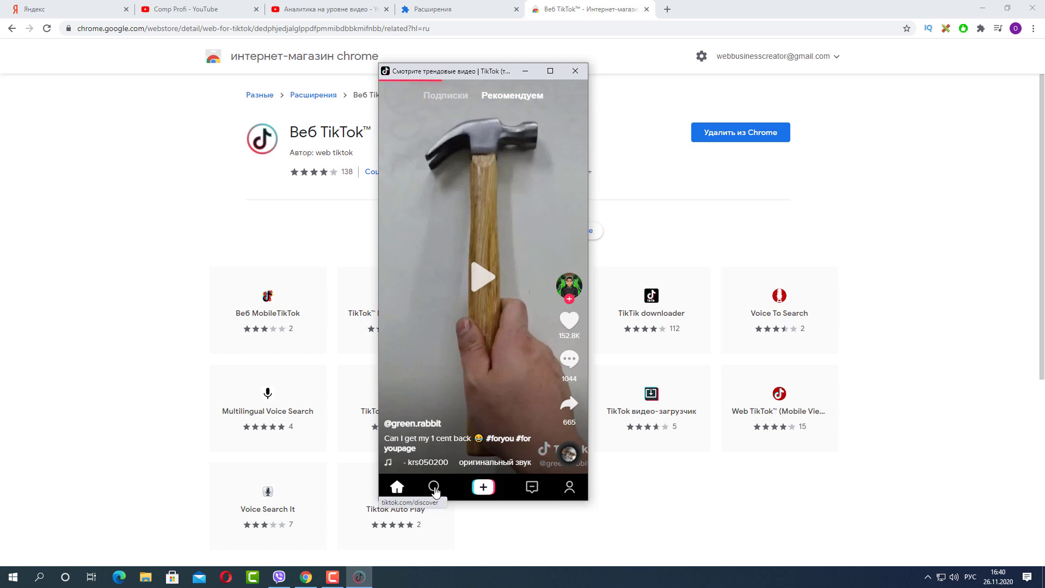
pyautogui.click(484, 113)
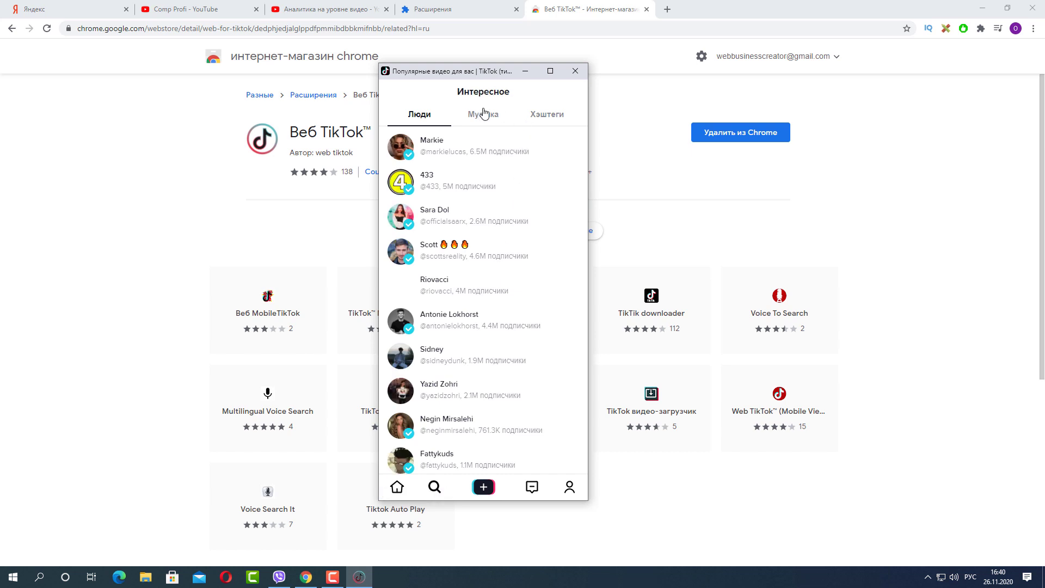
pyautogui.click(550, 117)
pyautogui.click(418, 121)
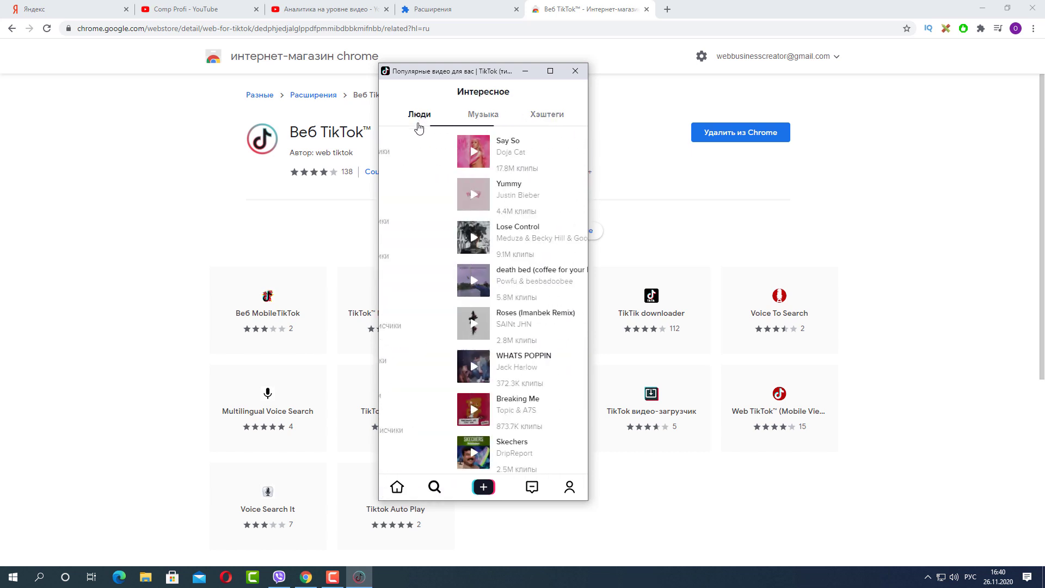
pyautogui.click(575, 207)
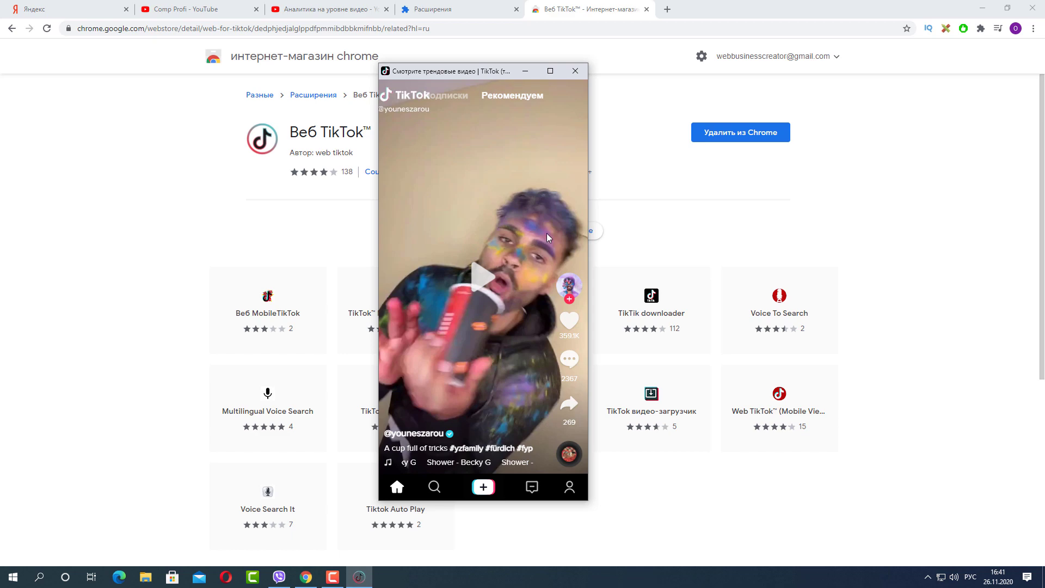
# Browse several videos in TikTok's recommended feed and return focus to the web page behind the window
pyautogui.scroll(-1, 449, 383)
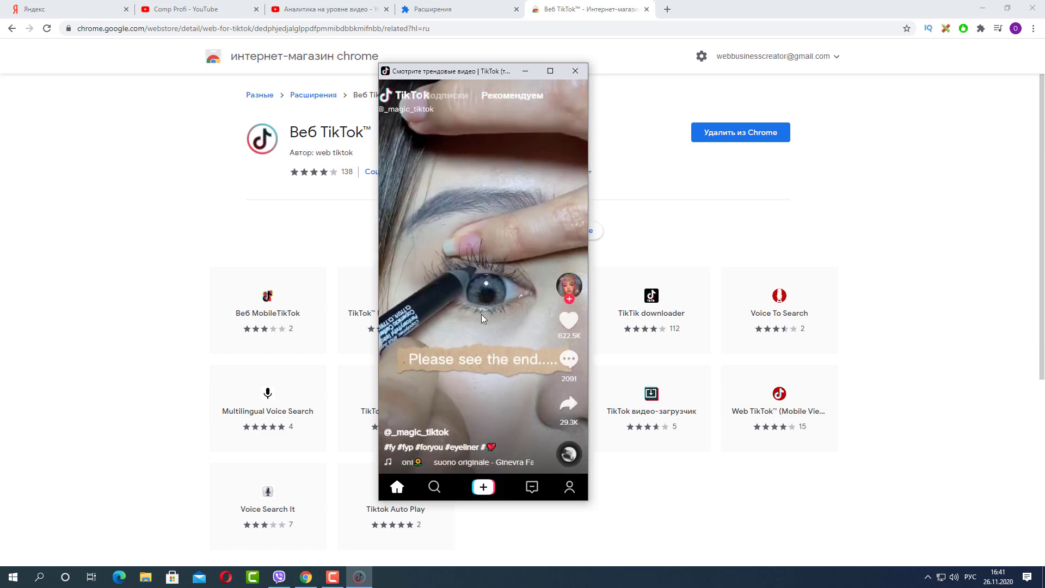
pyautogui.scroll(-2, 450, 317)
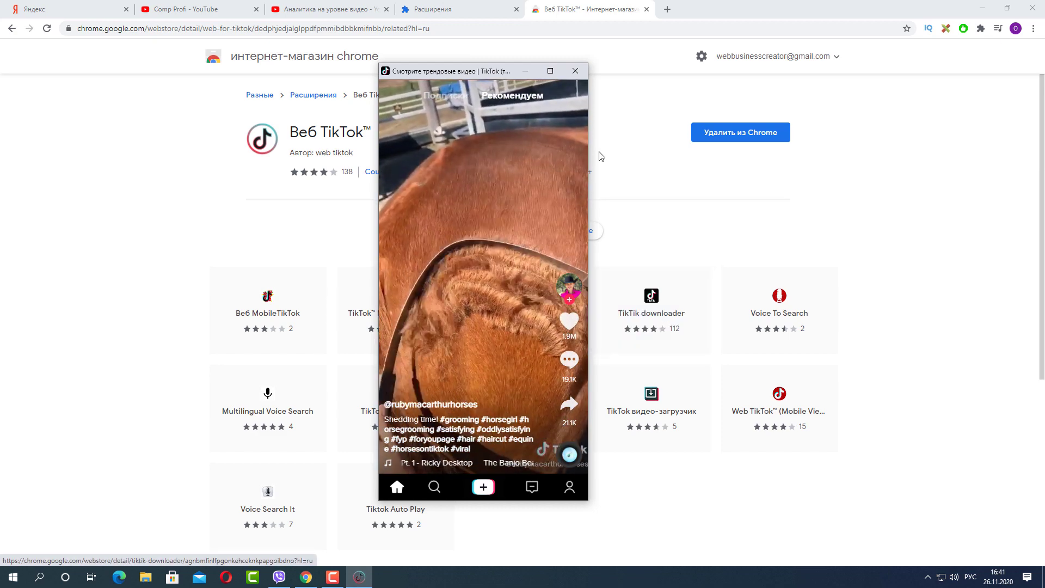
pyautogui.click(844, 212)
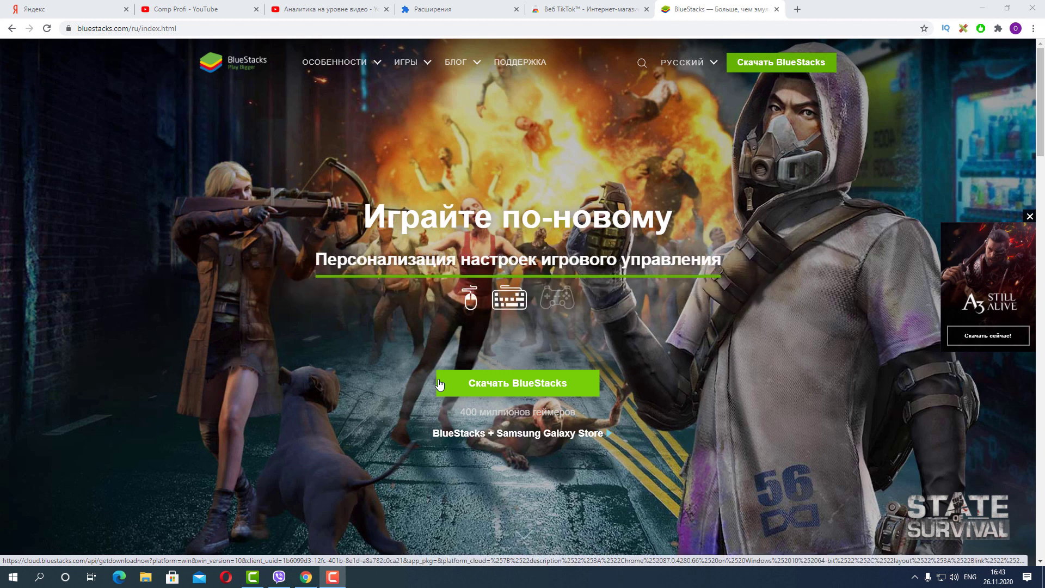
# Minimise the browser and select the BlueStacks Multi-Instance Manager and BlueStacks (HyperV) Beta desktop shortcuts in turn
pyautogui.click(976, 13)
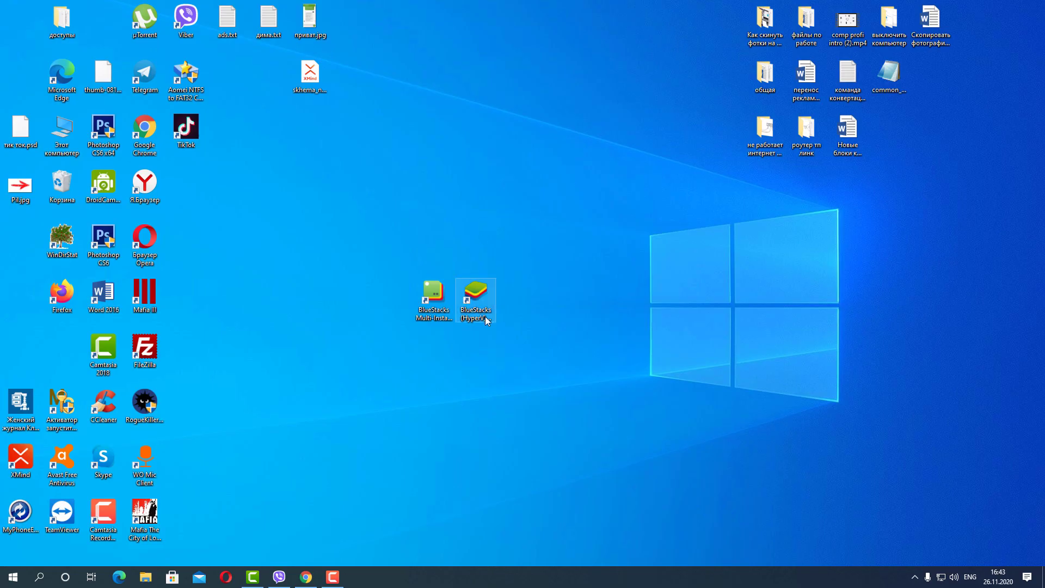
pyautogui.click(434, 316)
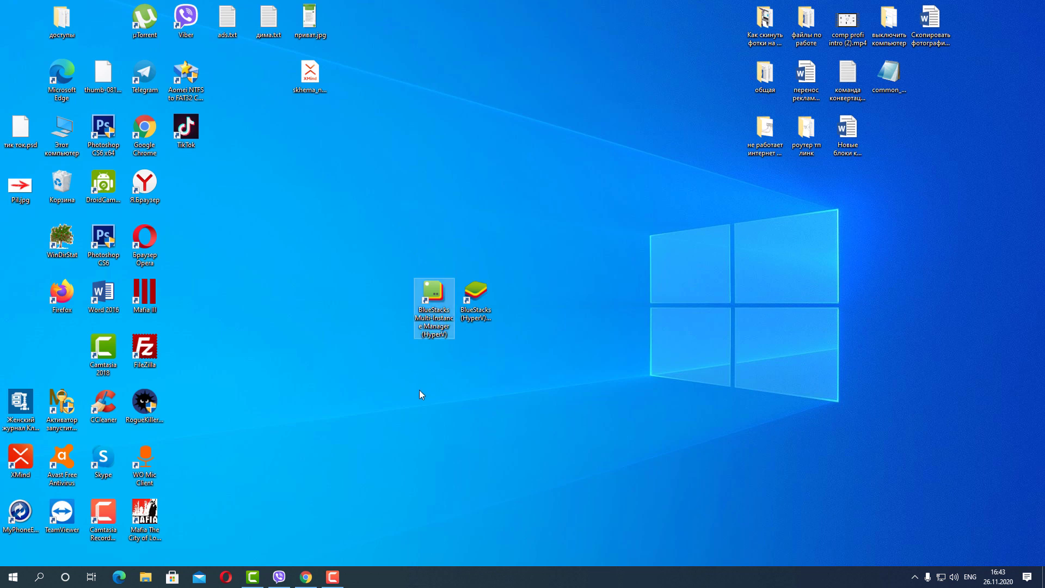
pyautogui.click(476, 305)
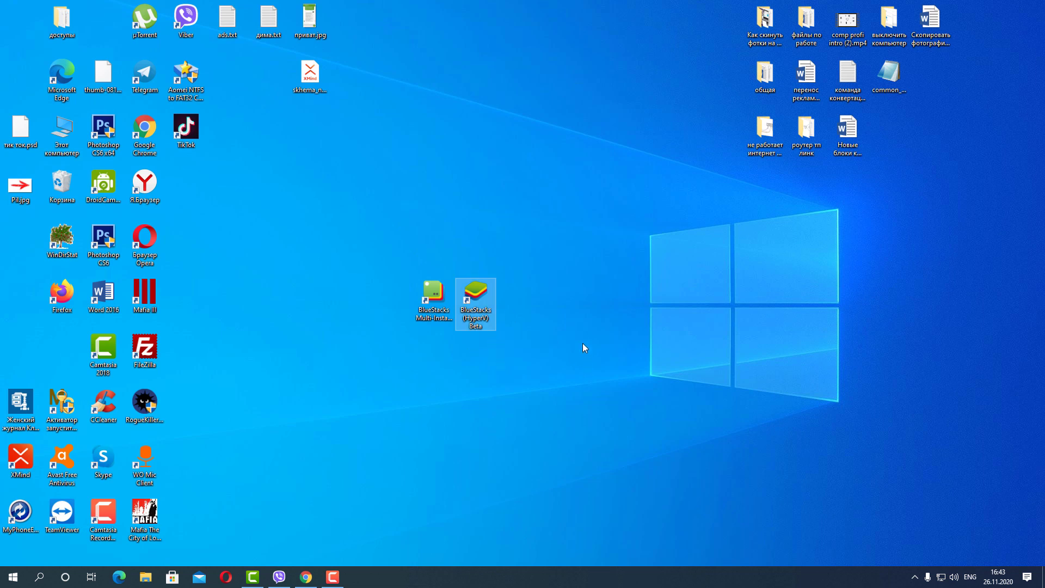
pyautogui.click(566, 268)
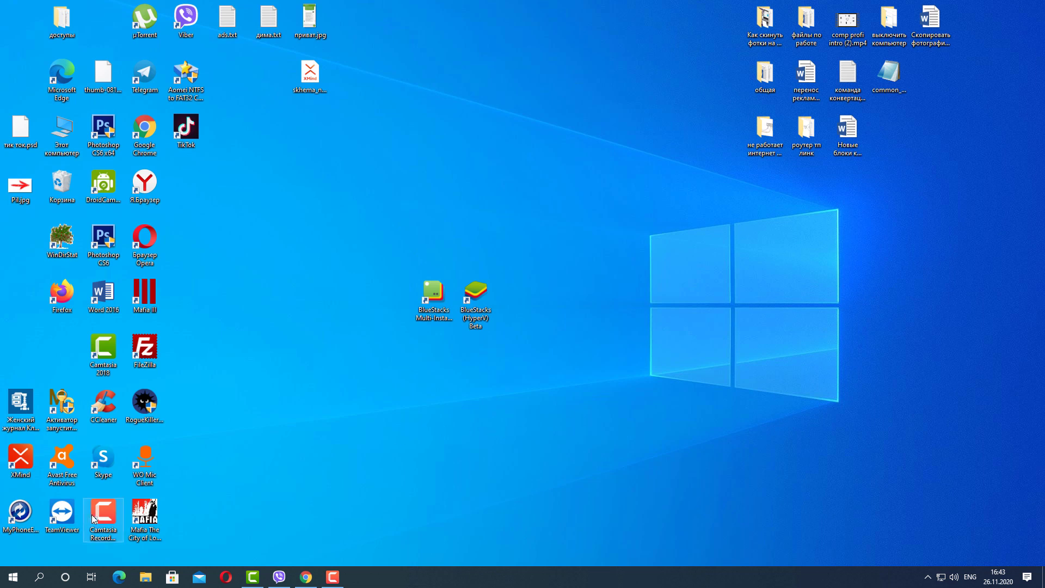
# Search Windows for "панель", open Control Panel and bring up the Windows features list from Programs
pyautogui.click(40, 575)
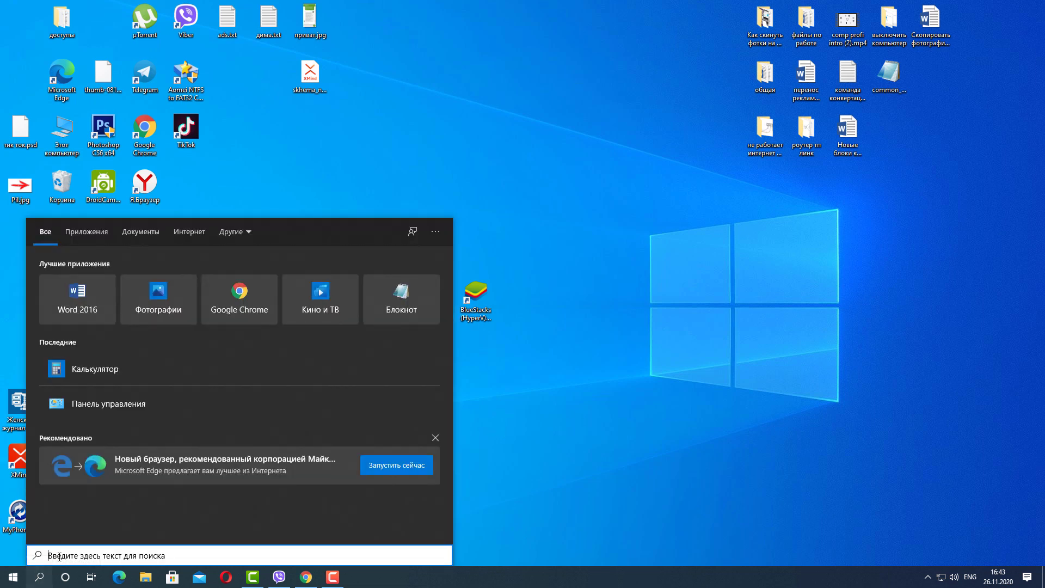
pyautogui.hotkey('alt', 'shift')
pyautogui.write('панель')
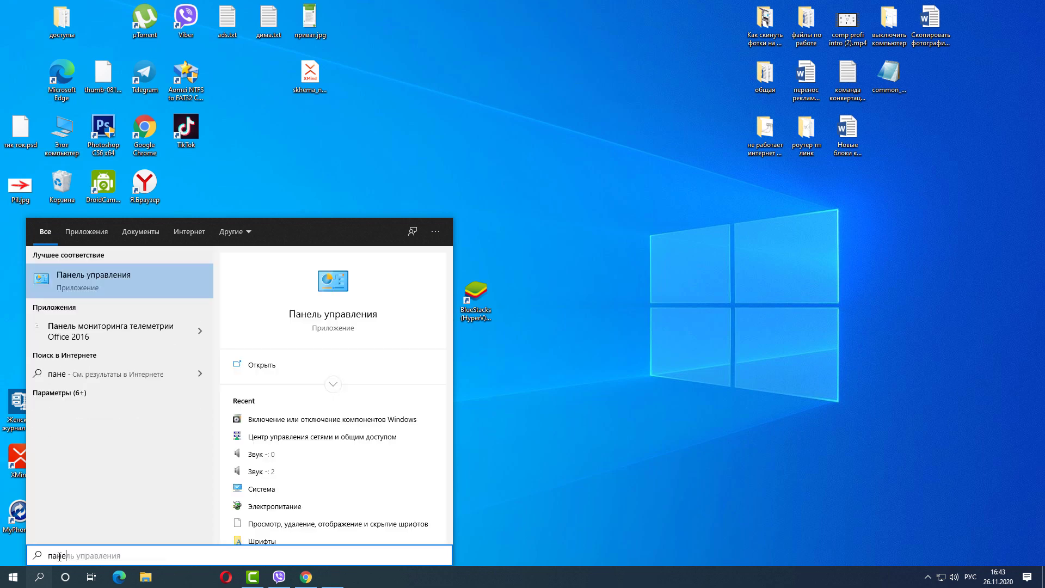
pyautogui.click(103, 272)
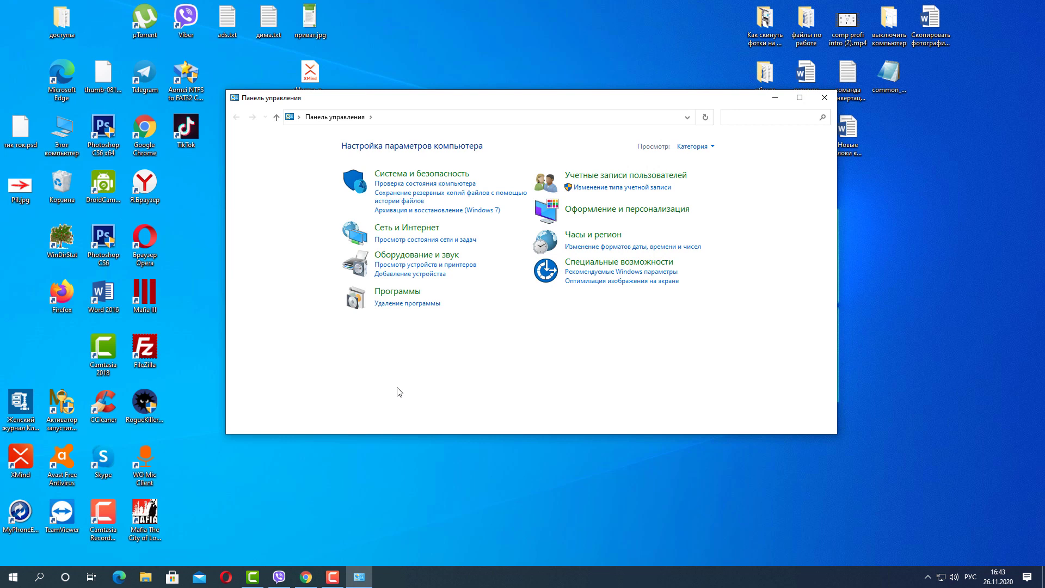
pyautogui.click(407, 298)
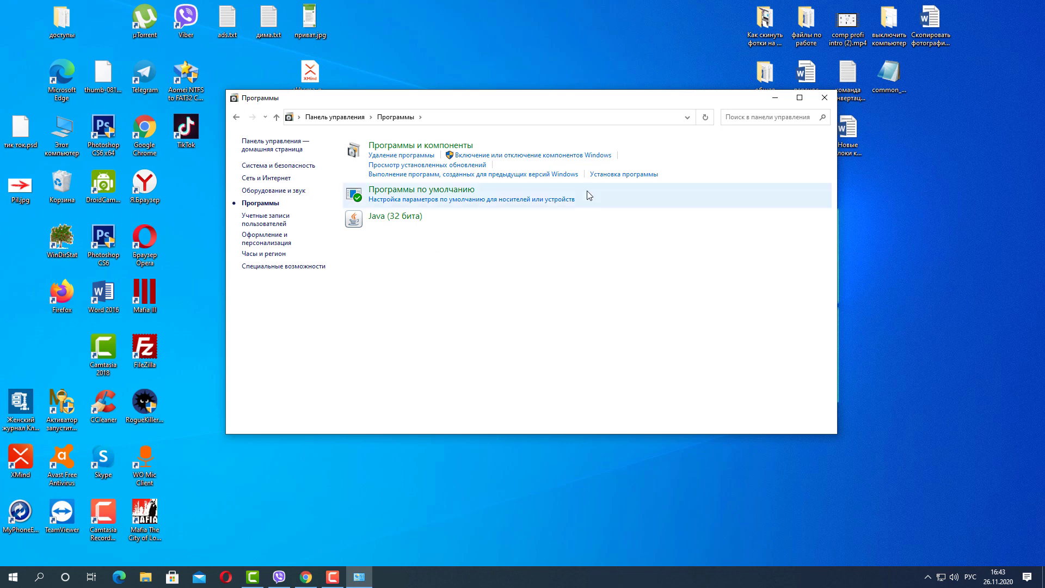
pyautogui.click(506, 159)
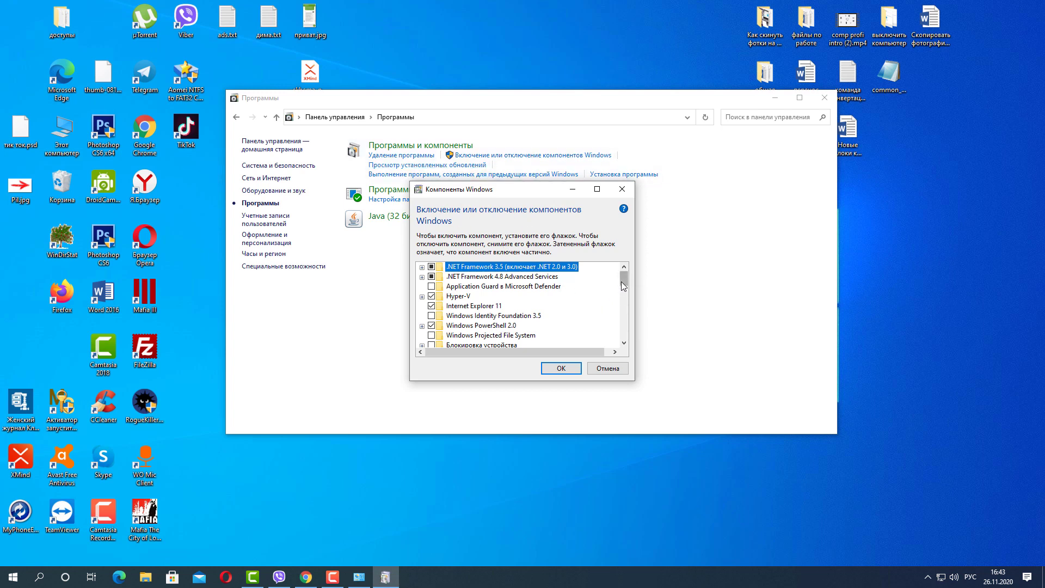
# Examine whether Hyper-V and its two subcomponents are enabled, then close the features dialog and minimise Control Panel
pyautogui.moveTo(548, 190); pyautogui.dragTo(576, 168)
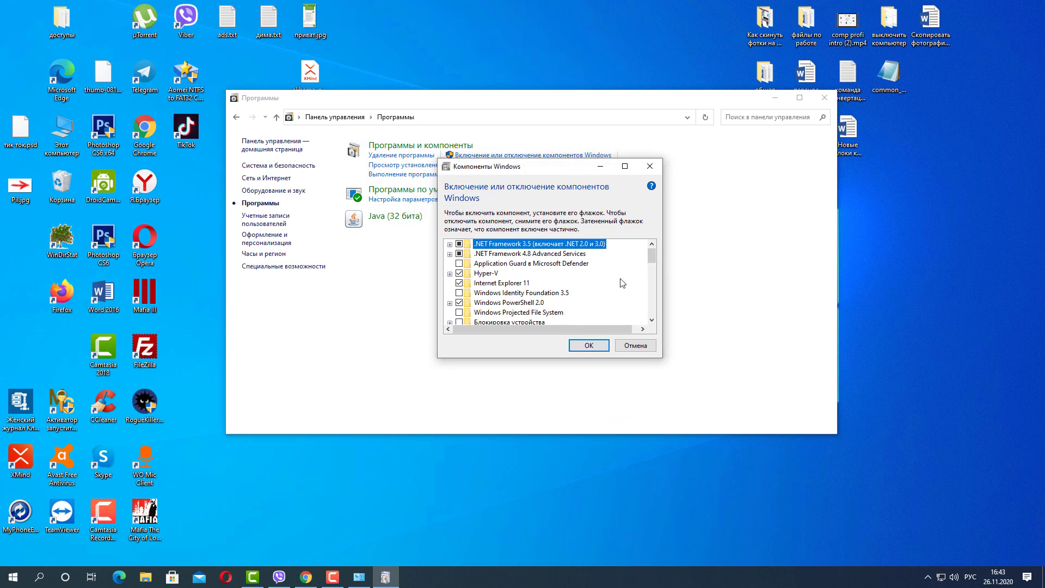
pyautogui.moveTo(651, 255)
pyautogui.mouseDown()
pyautogui.moveTo(652, 321)
pyautogui.moveTo(652, 258)
pyautogui.mouseUp()
pyautogui.moveTo(484, 266)
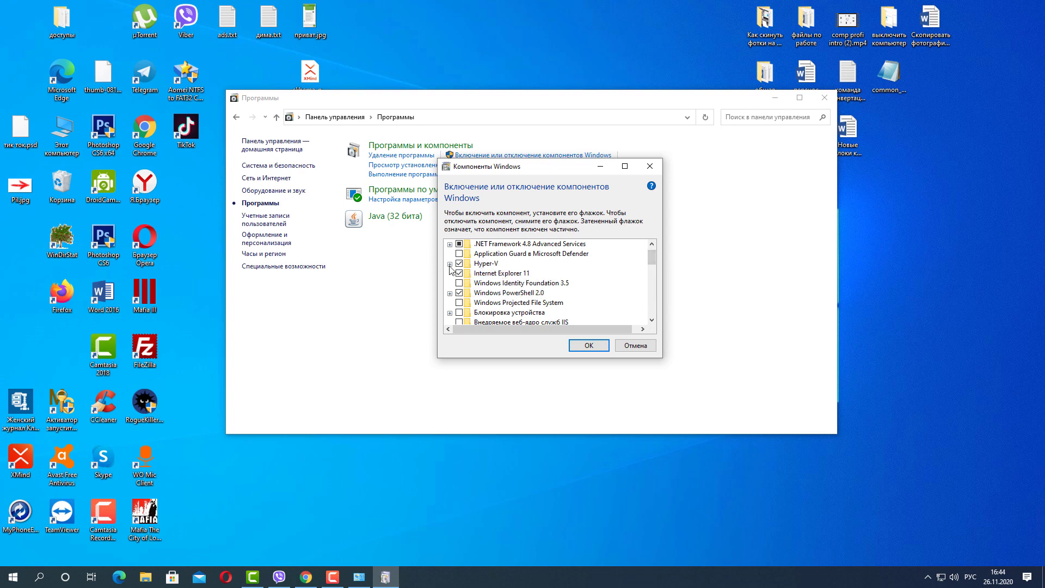
pyautogui.click(449, 263)
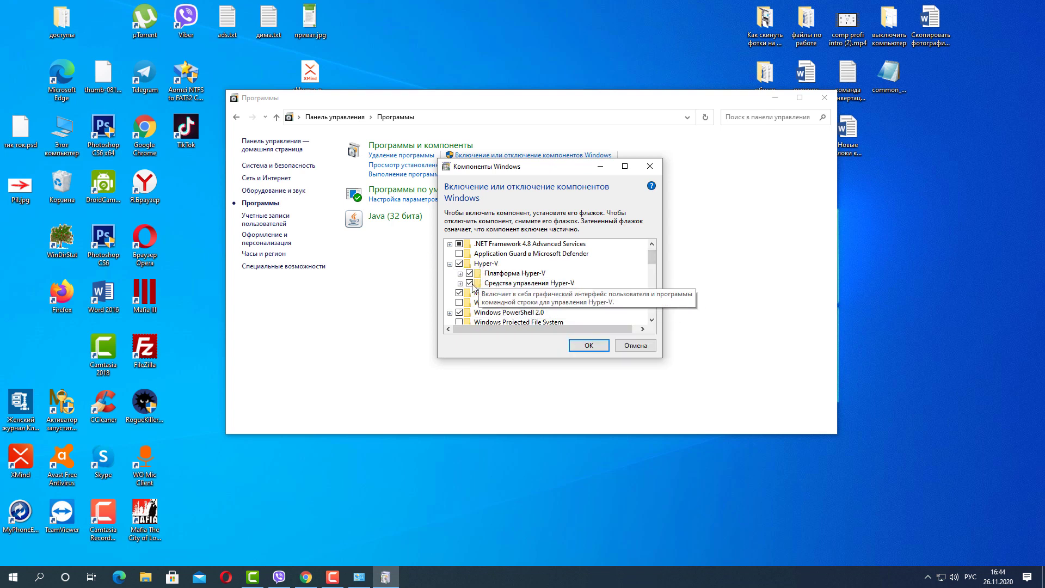
pyautogui.moveTo(473, 272)
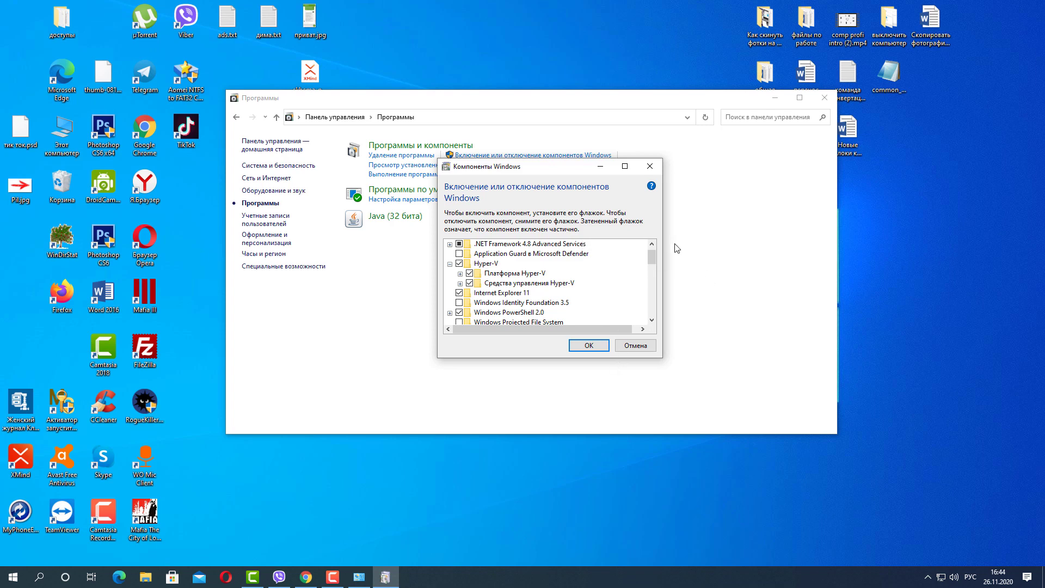
pyautogui.click(650, 166)
pyautogui.click(775, 97)
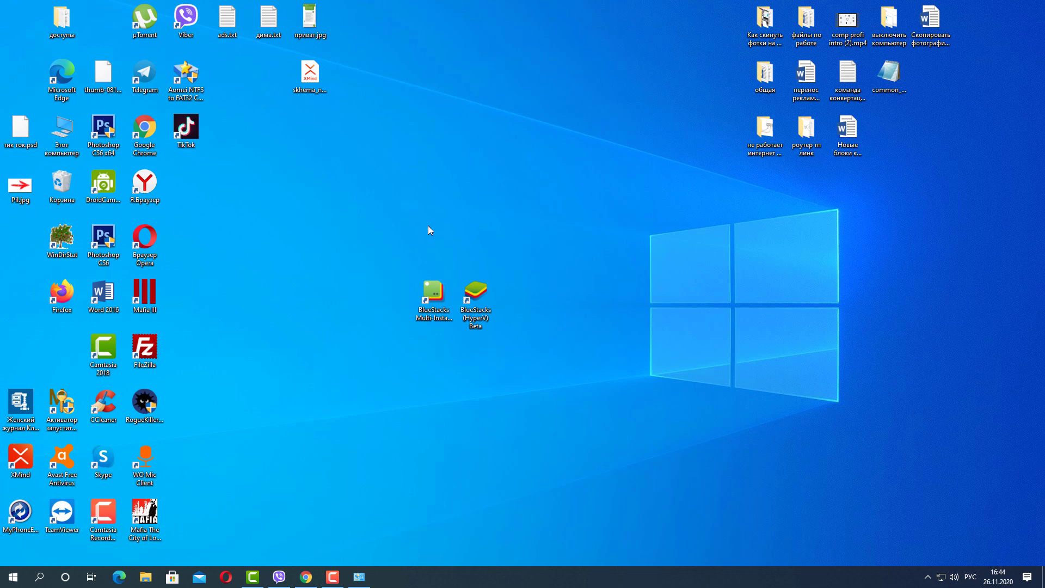
# Open the BlueStacks Multi-Instance Manager and begin a new Hyper-V instance with a new account
pyautogui.click(438, 297)
pyautogui.doubleClick(429, 294)
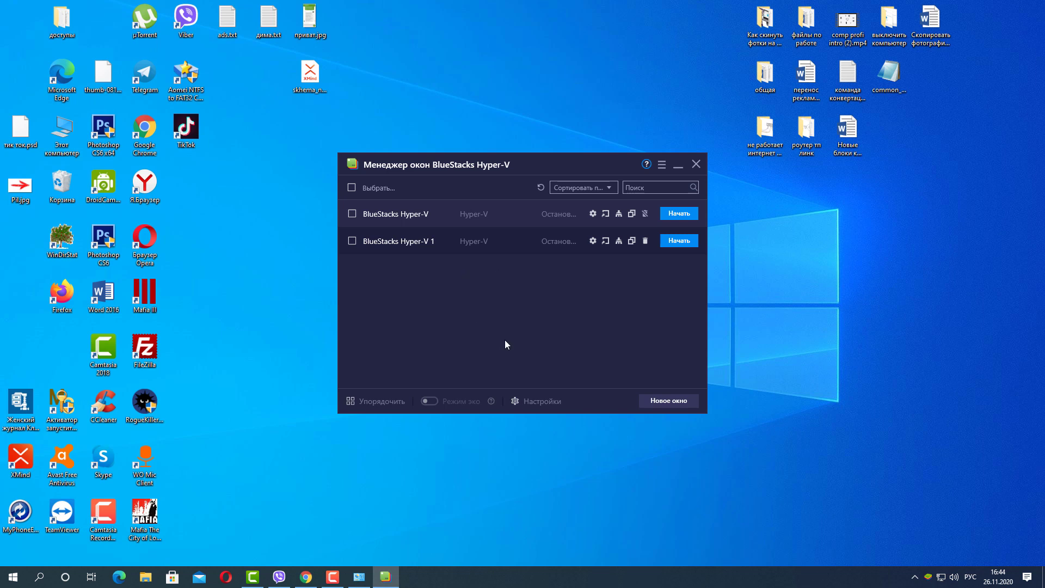
pyautogui.click(672, 402)
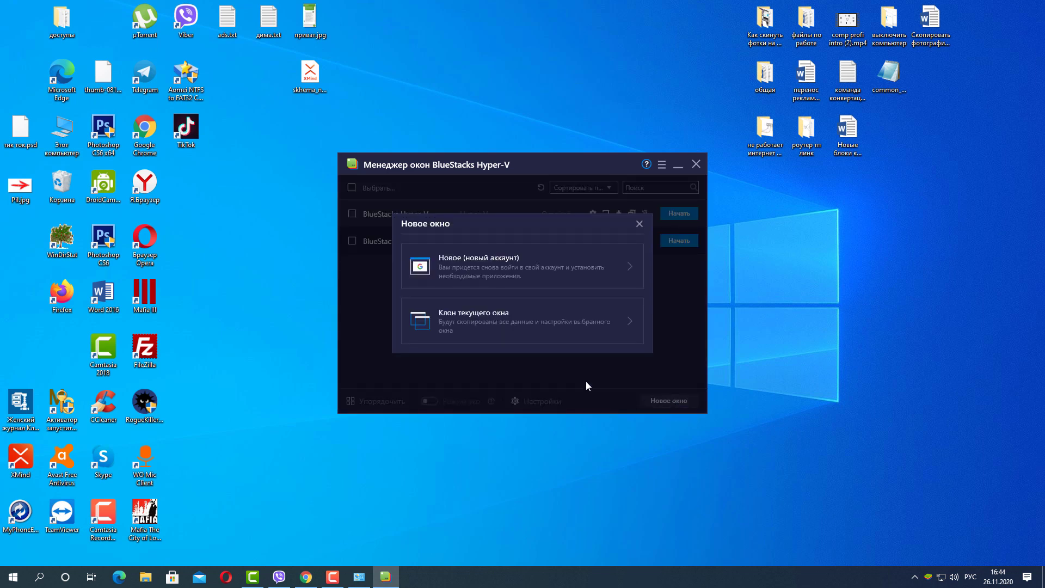
pyautogui.click(479, 285)
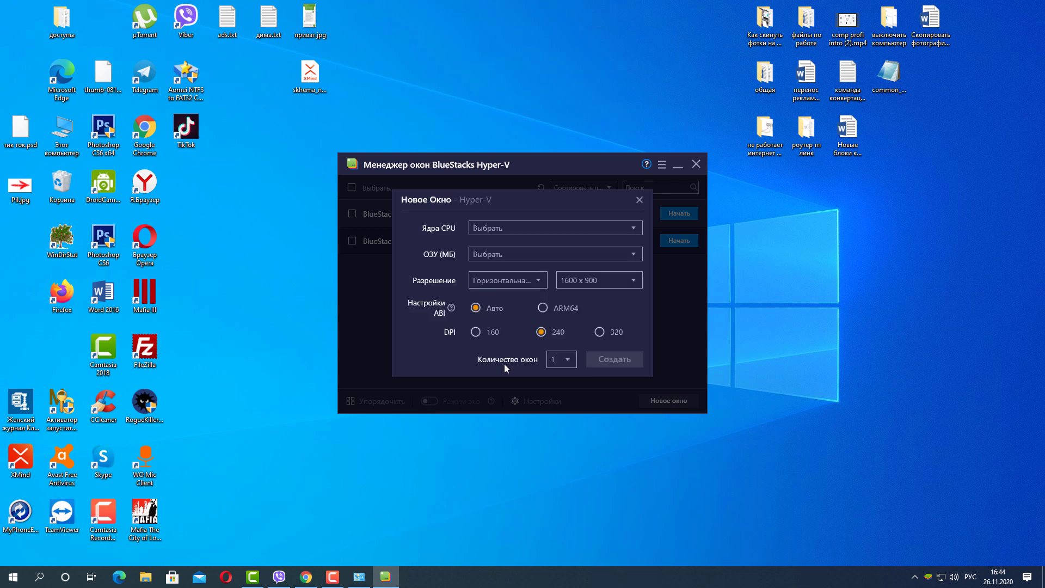
# Create the instance with medium CPU (2 cores) and medium memory (2 GB)
pyautogui.click(537, 227)
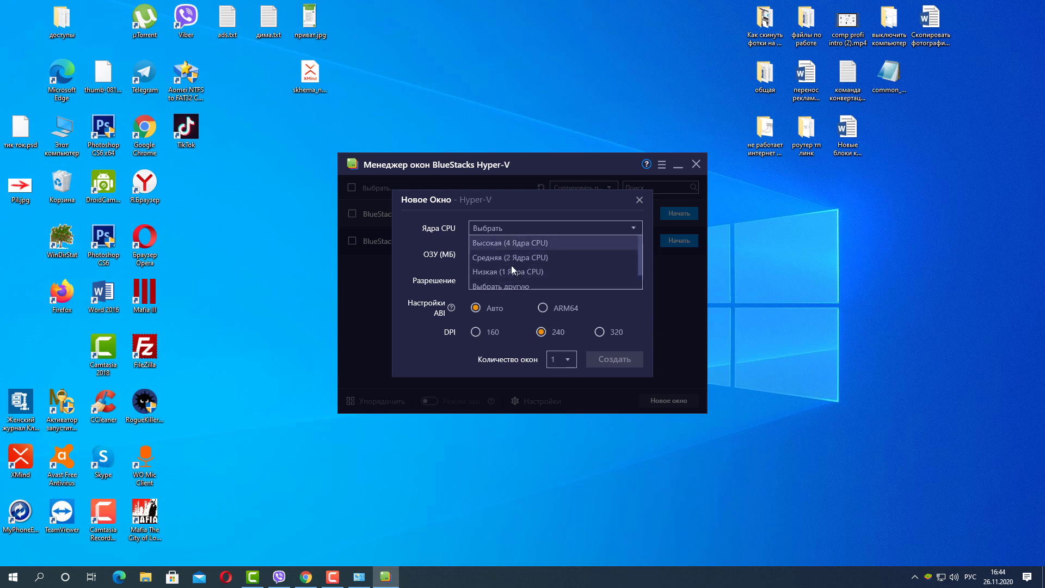
pyautogui.click(513, 258)
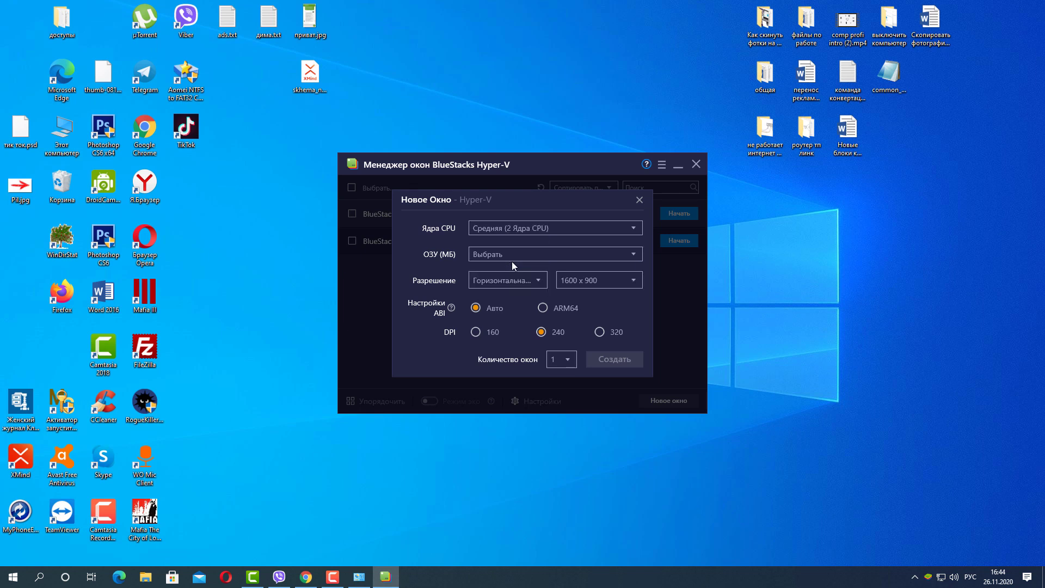
pyautogui.click(515, 254)
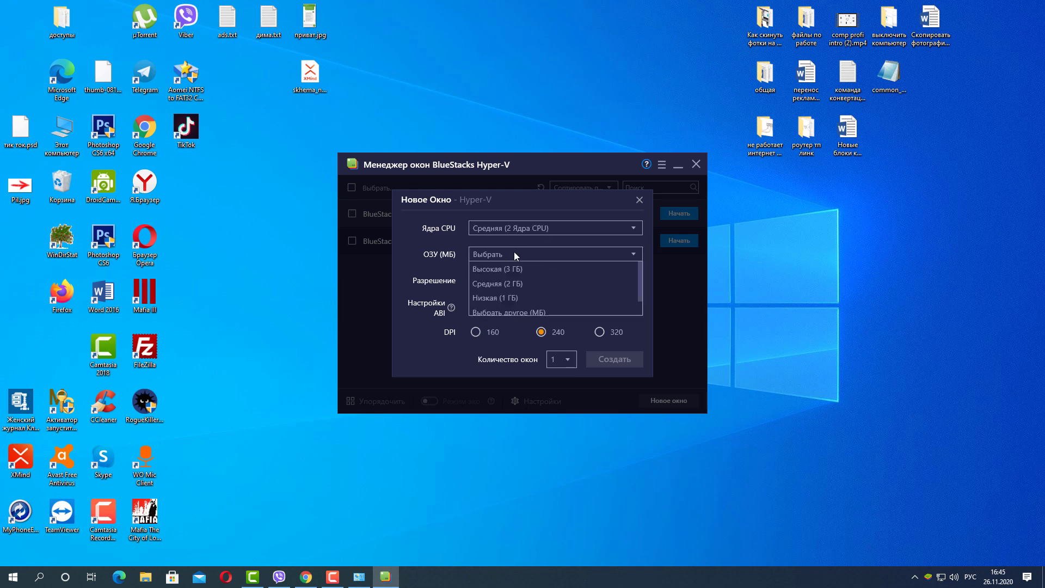
pyautogui.click(520, 282)
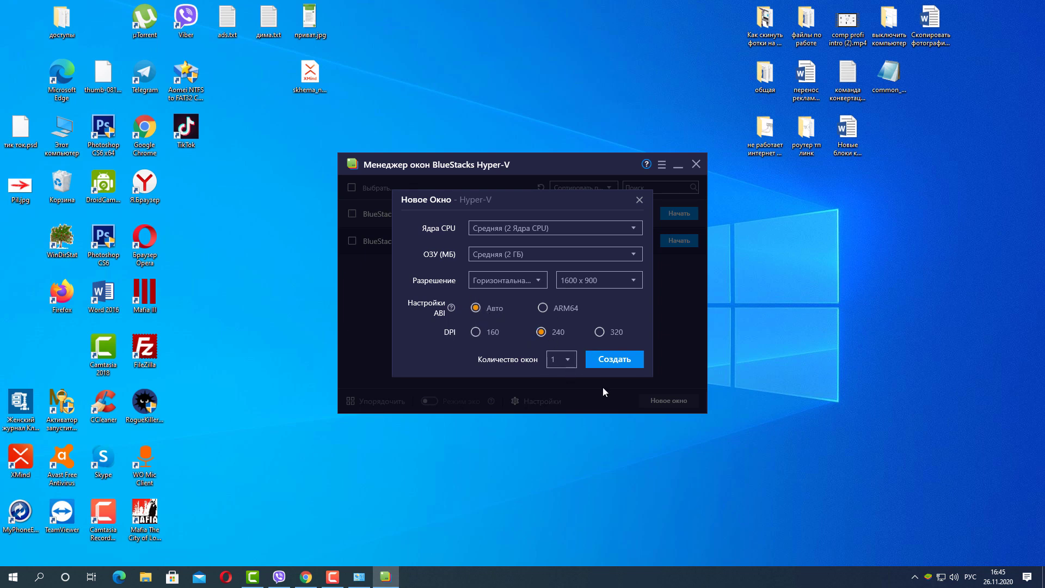
pyautogui.click(599, 361)
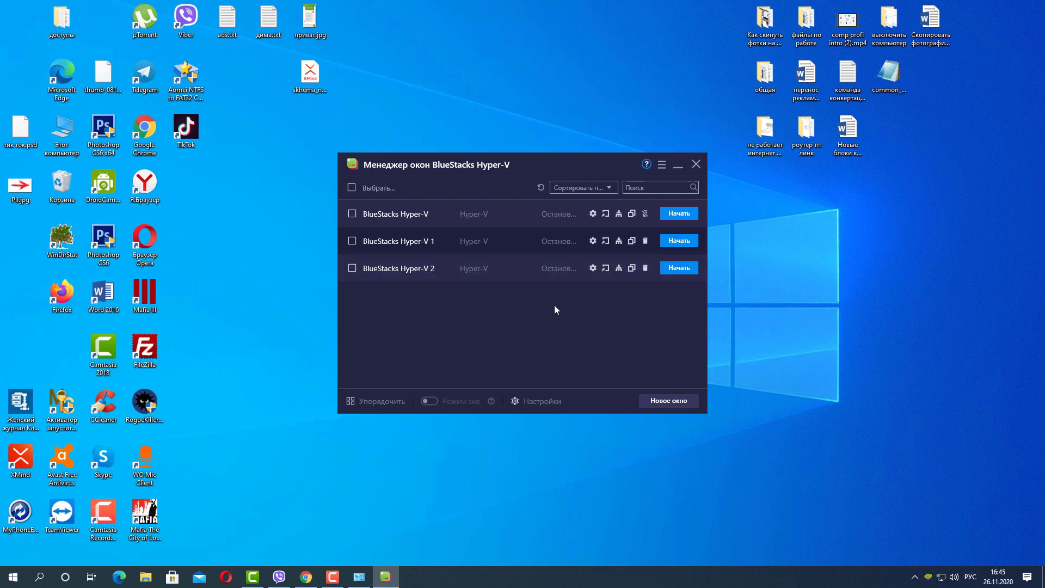
# Launch the BlueStacks Hyper-V 2 instance and sign in to the Google Play Store, accepting the Google services settings
pyautogui.click(678, 271)
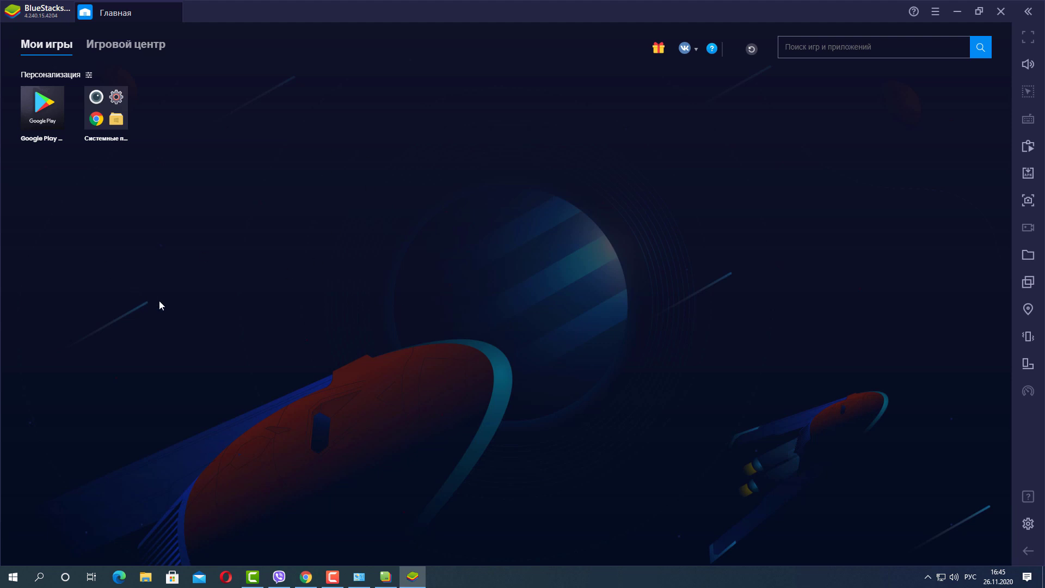
pyautogui.click(36, 123)
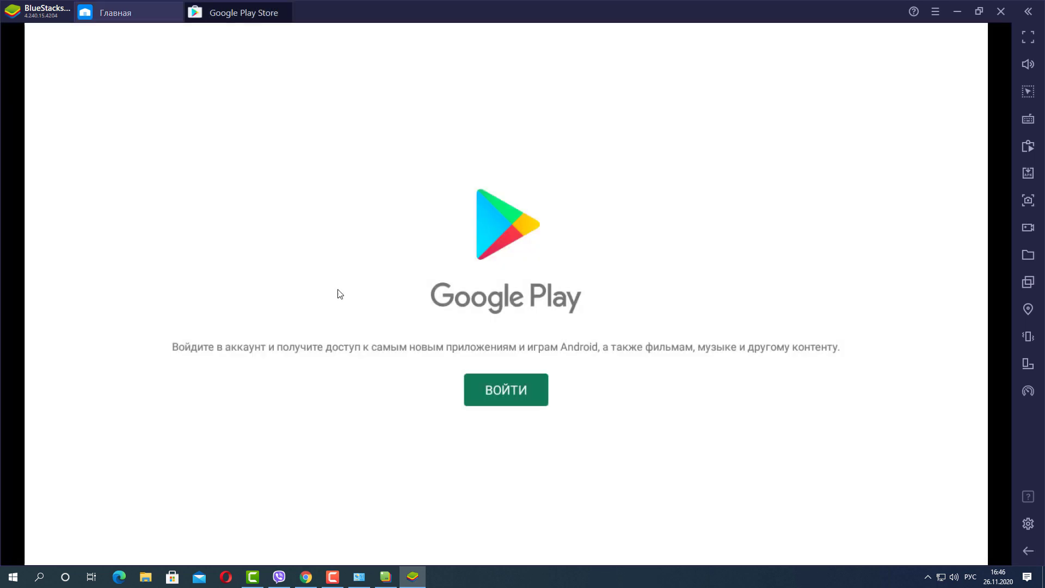
pyautogui.click(492, 402)
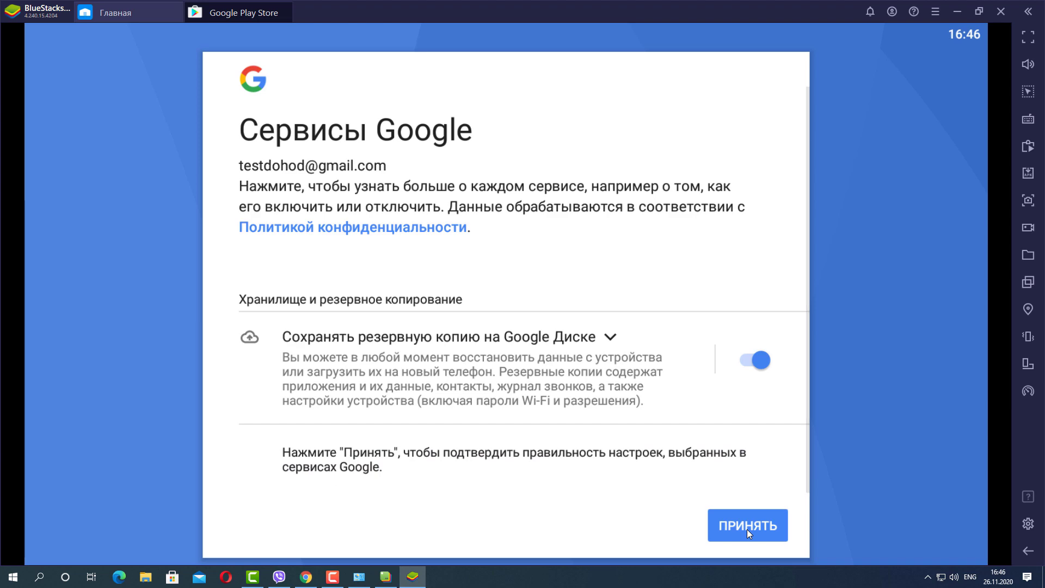
pyautogui.click(747, 530)
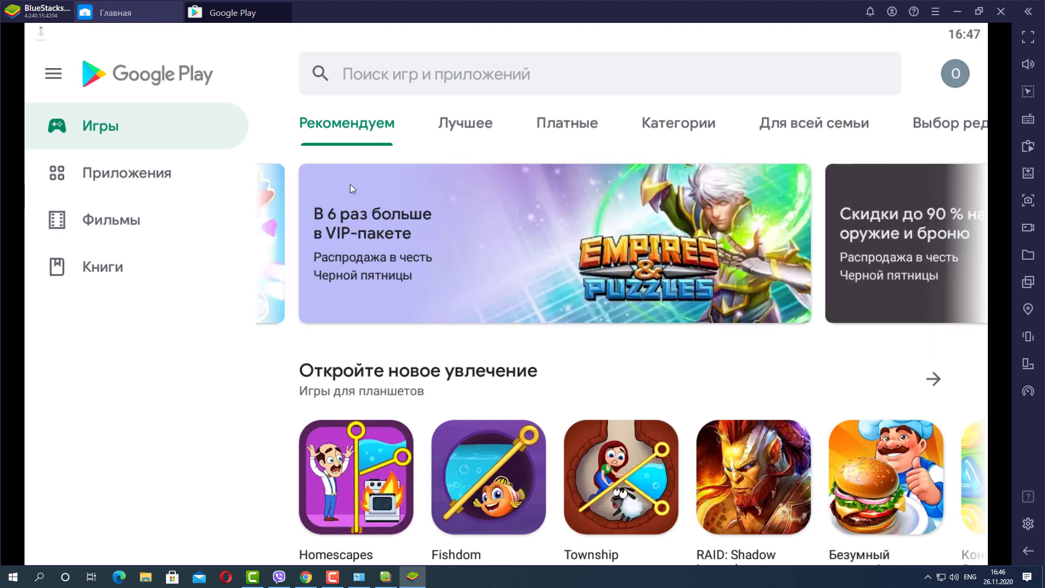
# Search Google Play for tiktok and start installing the TikTok app
pyautogui.click(358, 74)
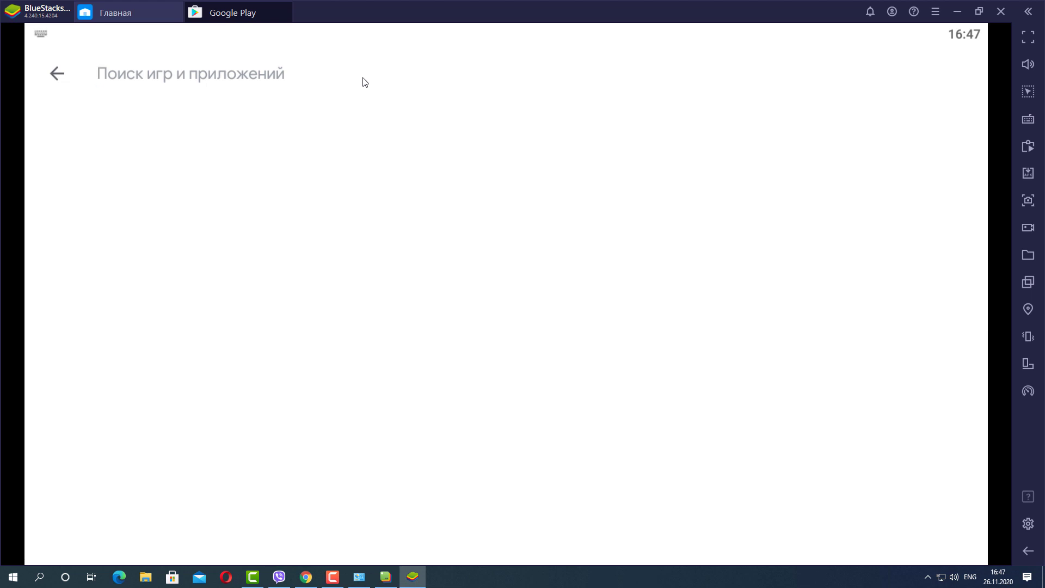
pyautogui.write('tik')
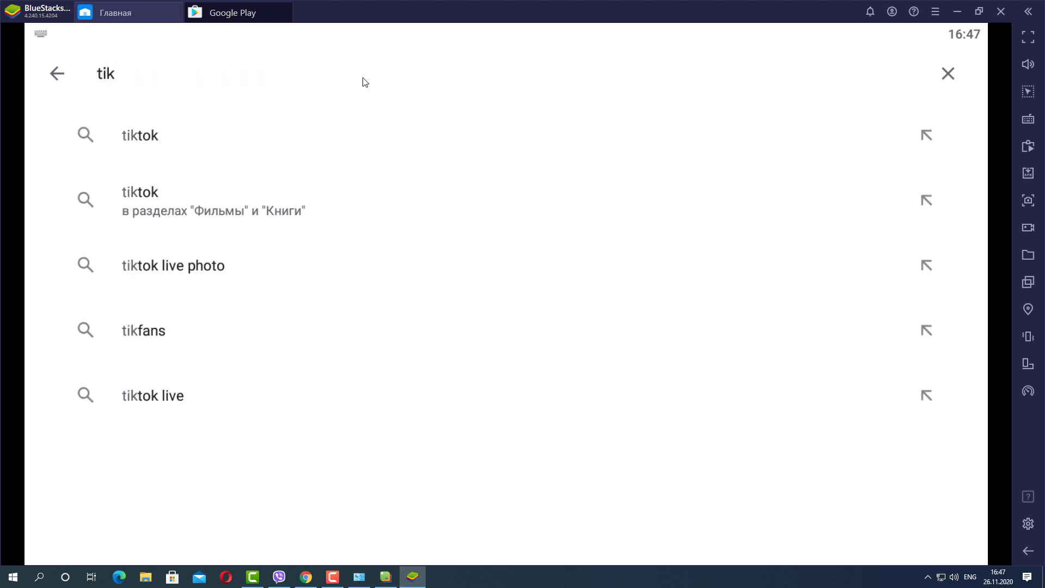
pyautogui.click(152, 136)
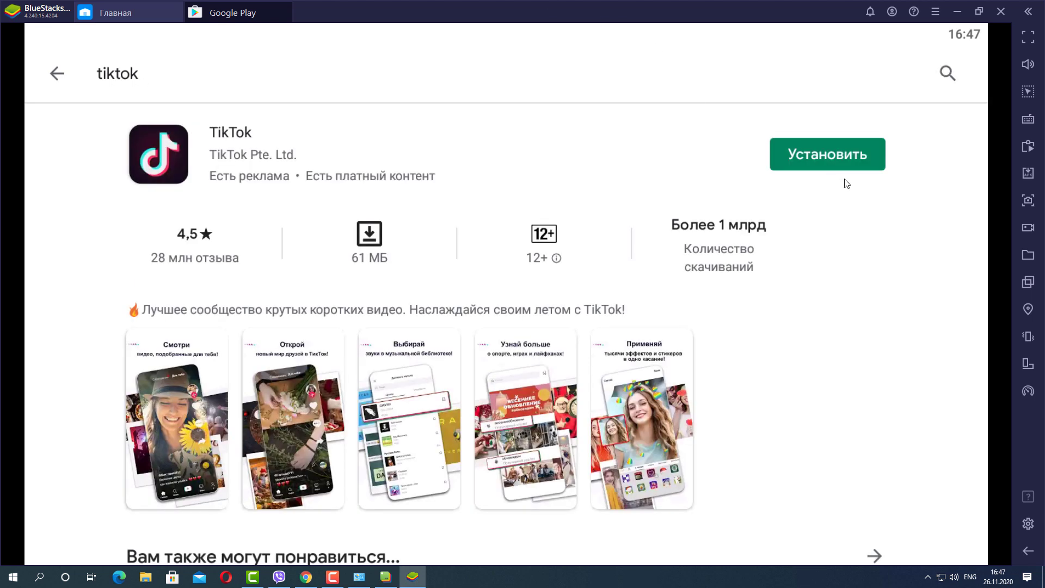
pyautogui.click(823, 158)
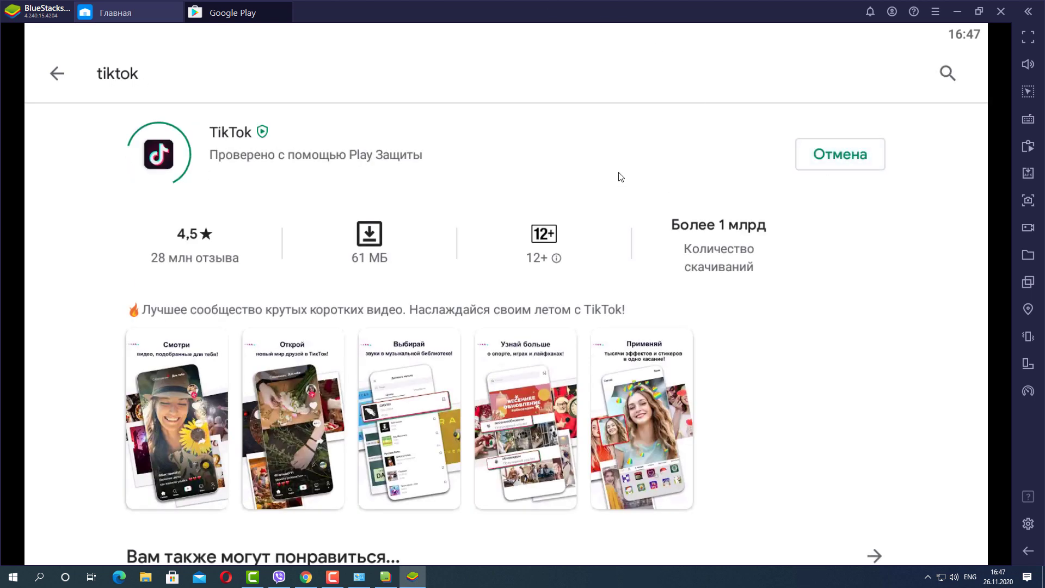